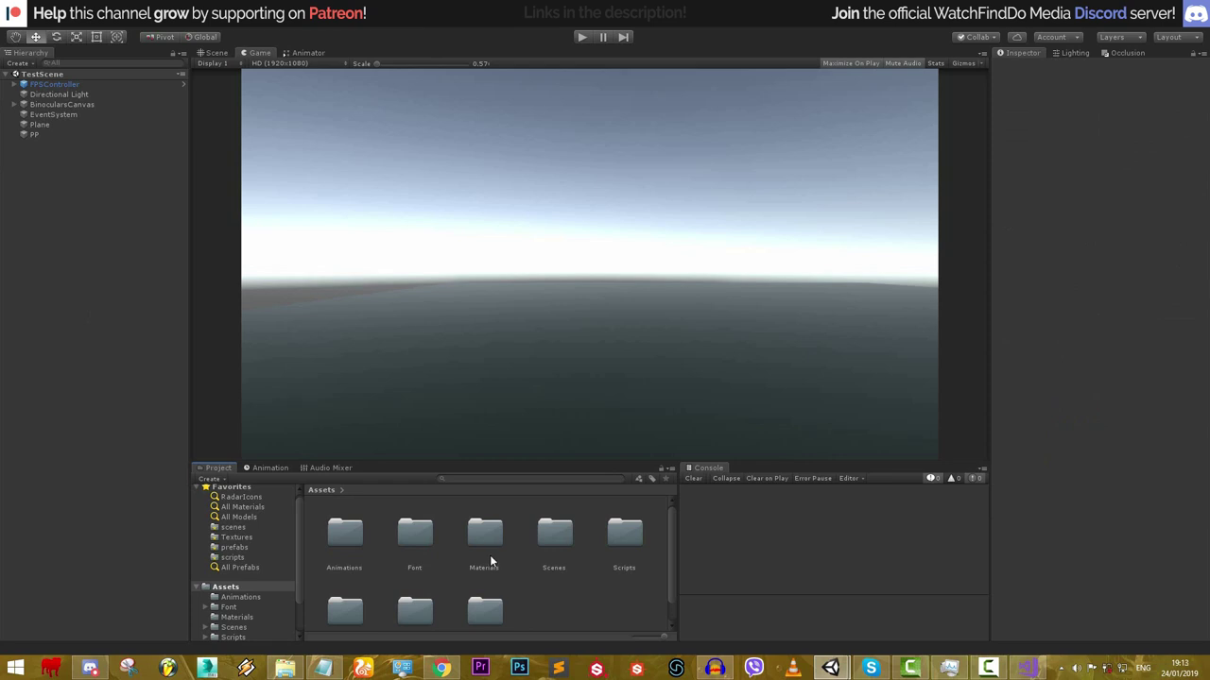
- Play-test the scene, bring up the binoculars, zoom in to 6.00X and back to 1.00X, and stop play mode
{"action": "left_click", "coordinate": [582, 37]}
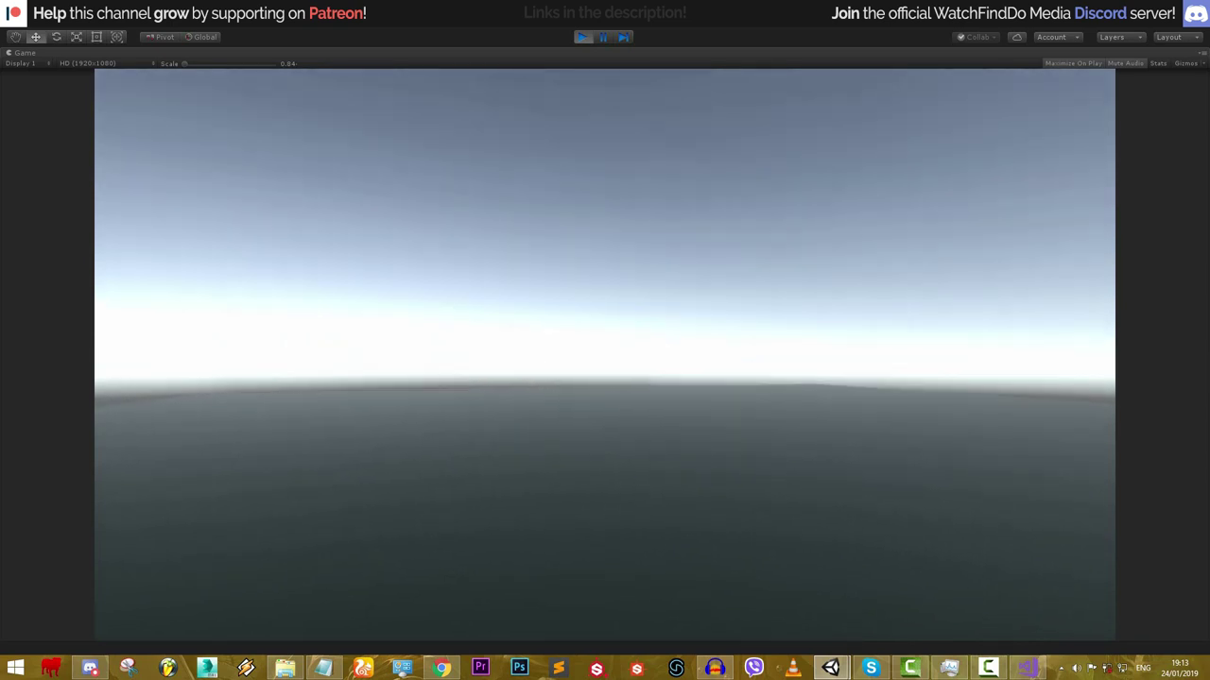
{"action": "key", "text": "b"}
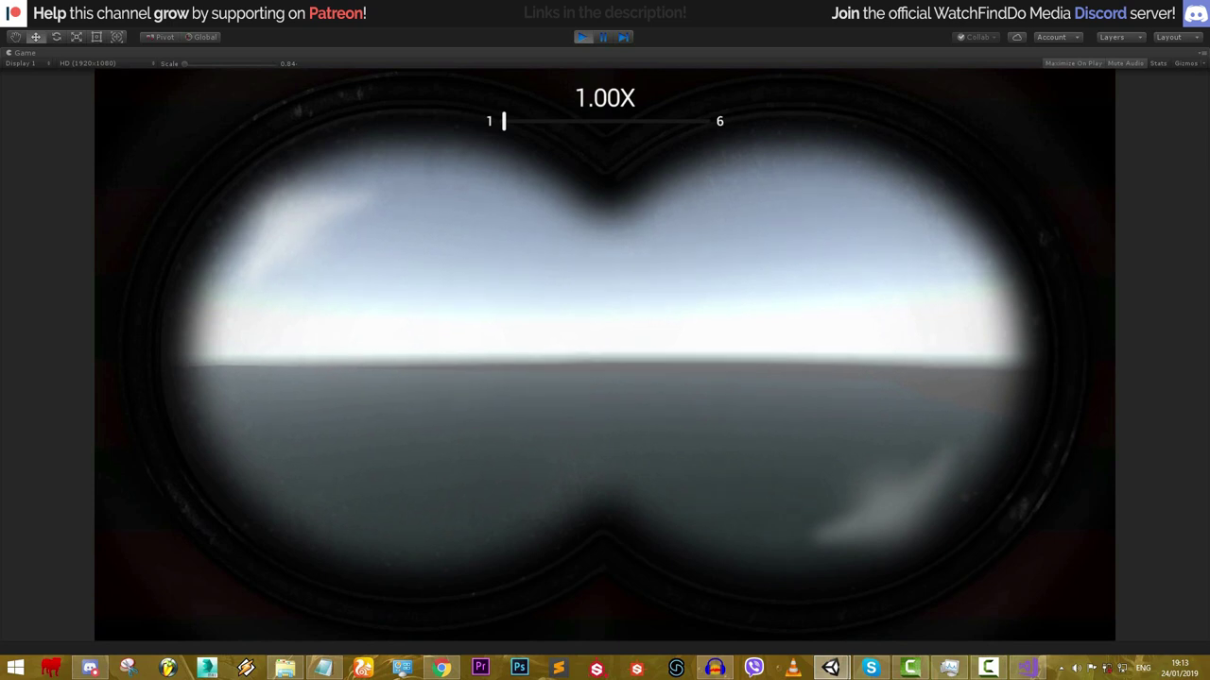
{"action": "scroll", "coordinate": [604, 355], "scroll_direction": "up", "scroll_amount": 10}
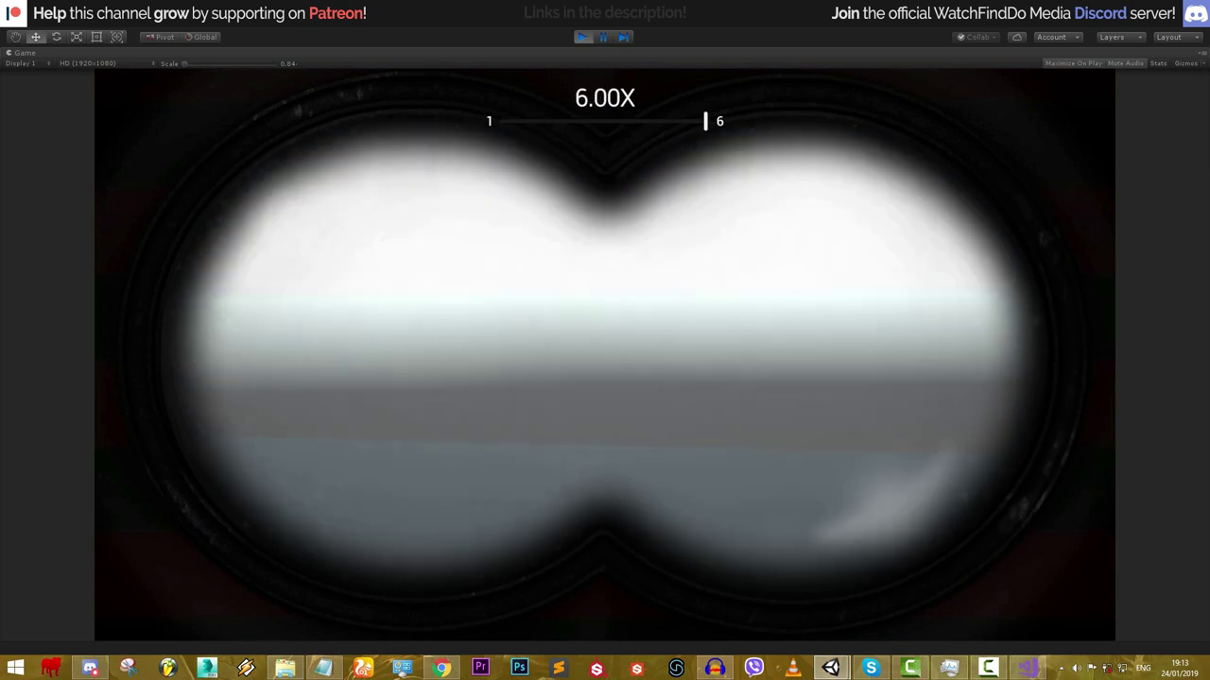
{"action": "scroll", "coordinate": [605, 355], "scroll_direction": "down", "scroll_amount": 4}
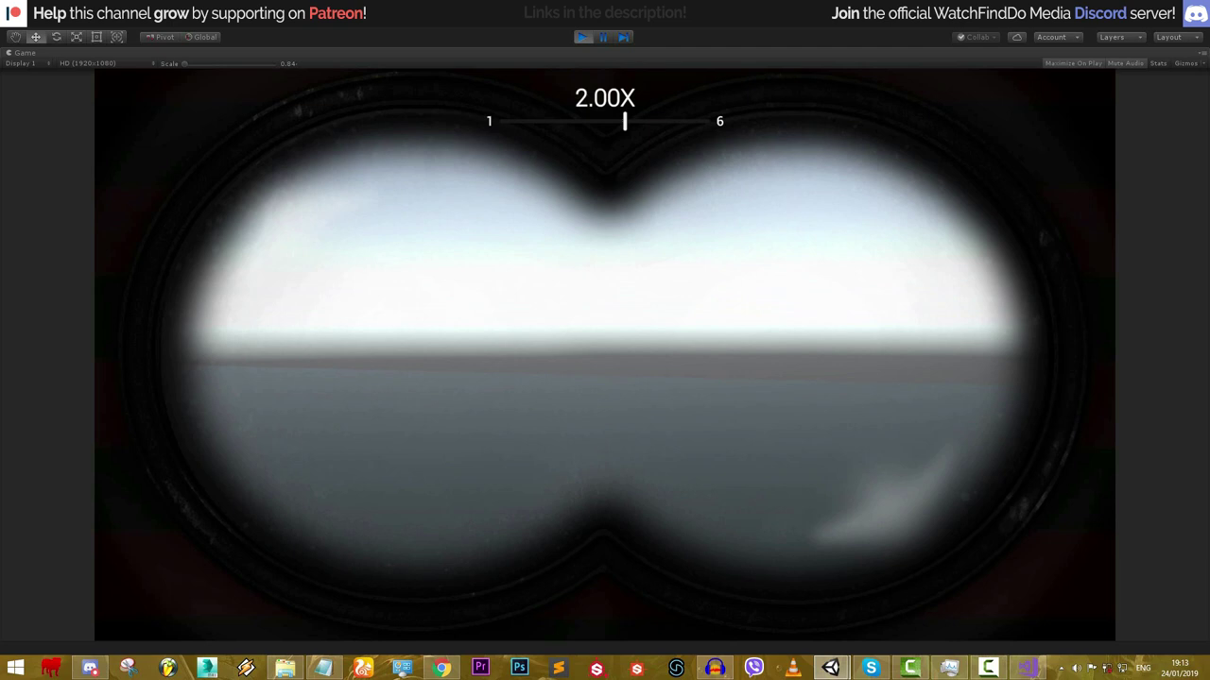
{"action": "scroll", "coordinate": [605, 355], "scroll_direction": "down", "scroll_amount": 2}
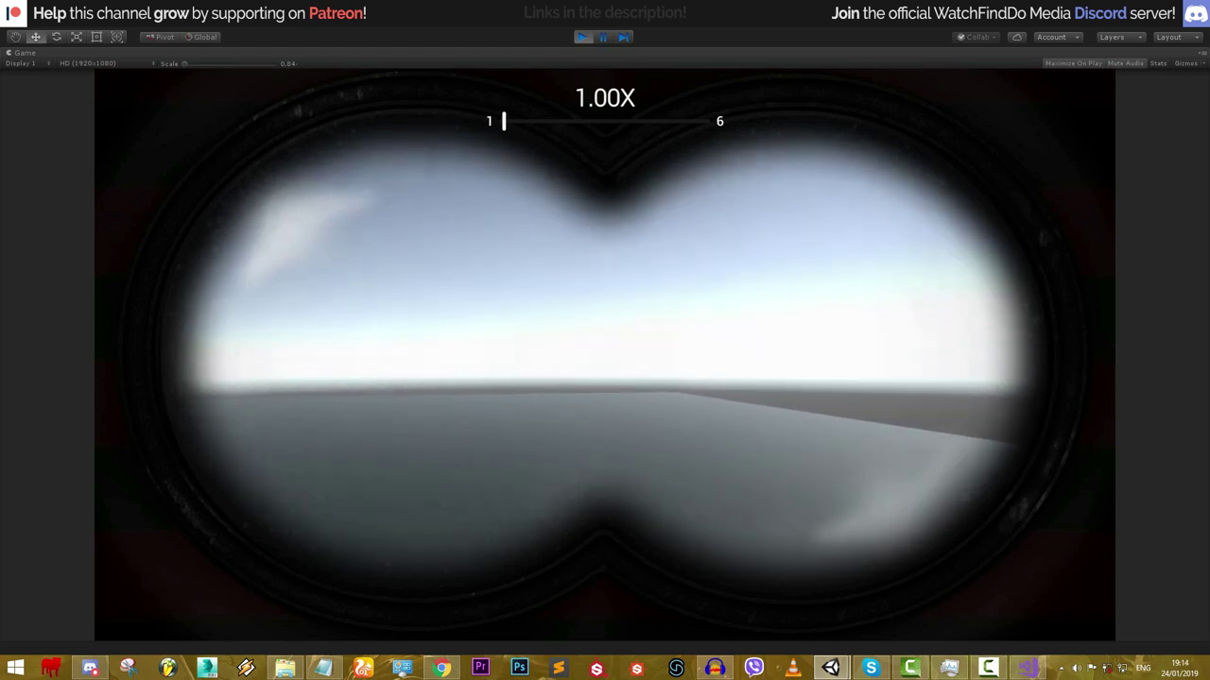
{"action": "key", "text": "b"}
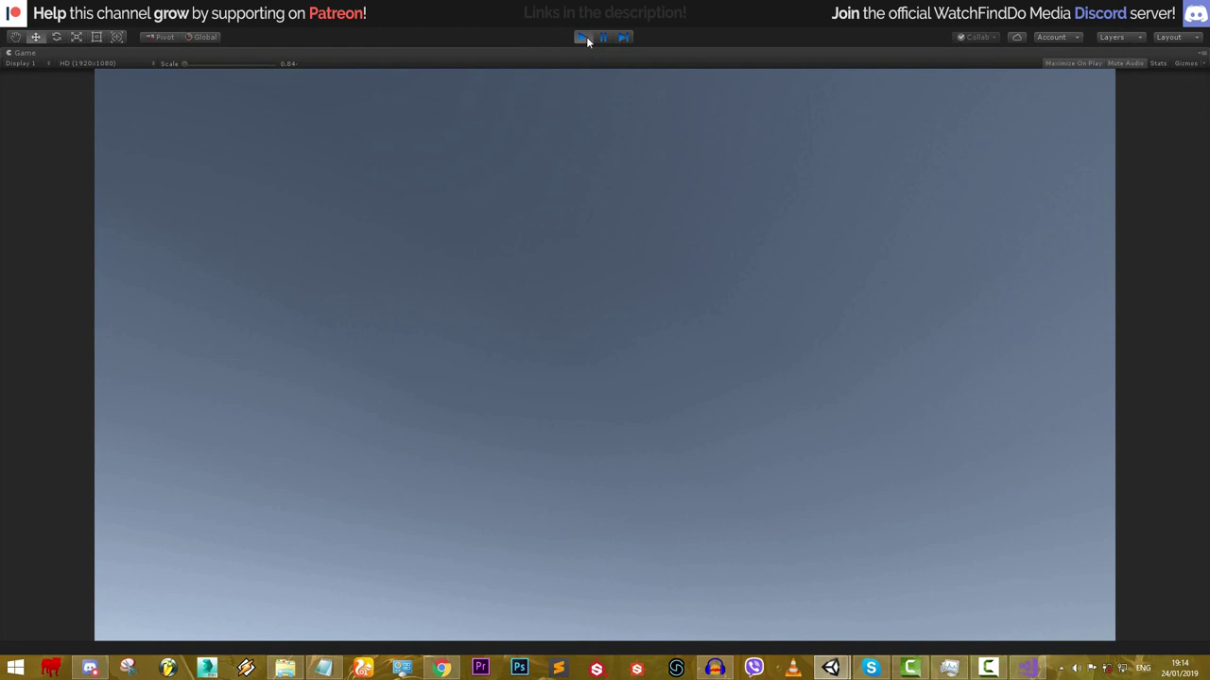
{"action": "left_click", "coordinate": [582, 36]}
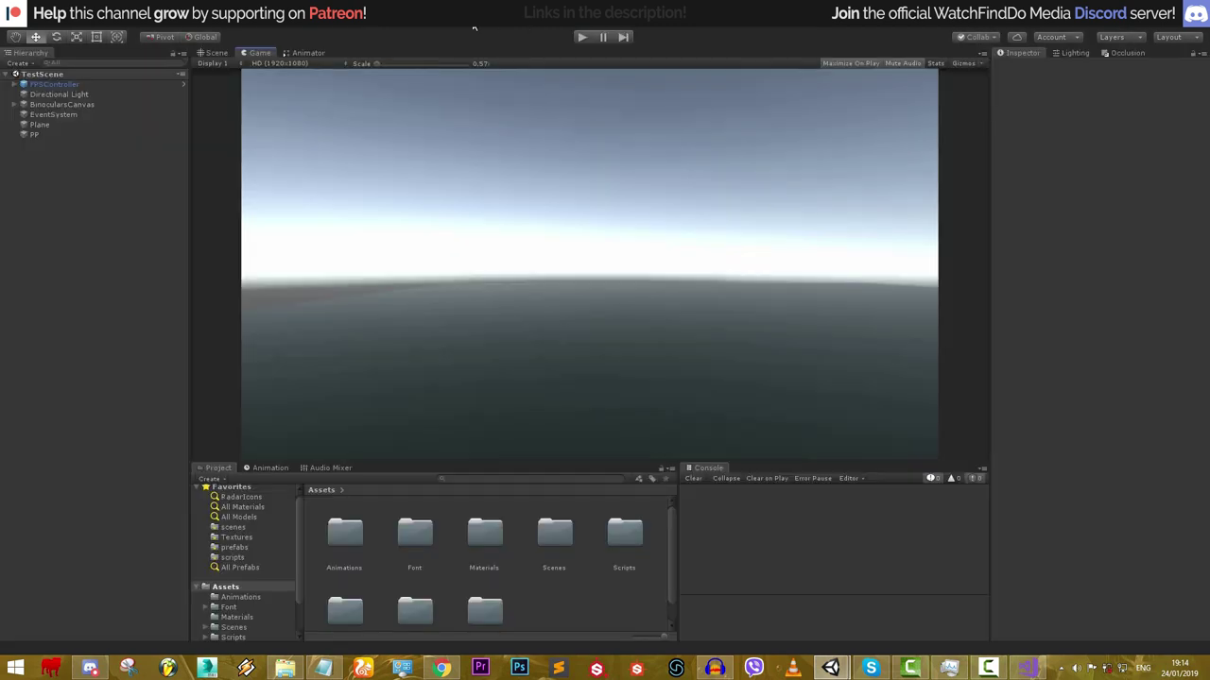
- Examine the Binoculars script settings on the BinocularsCanvas object
{"action": "left_click", "coordinate": [76, 104]}
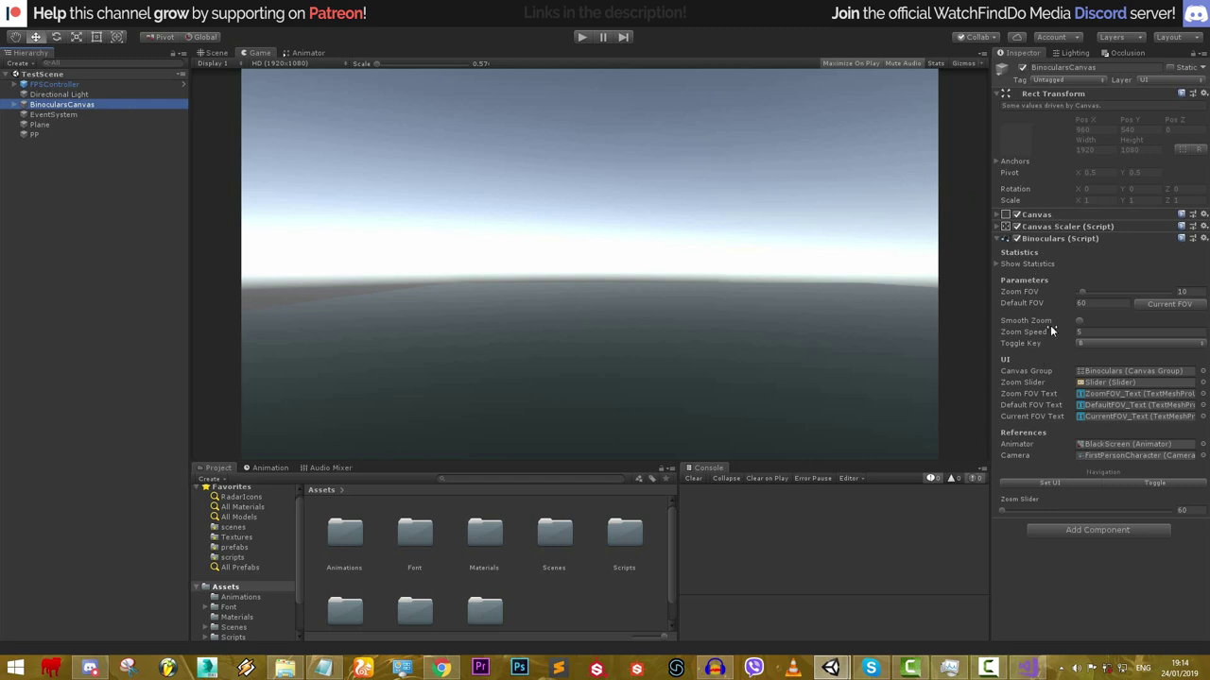
{"action": "left_click", "coordinate": [1054, 578]}
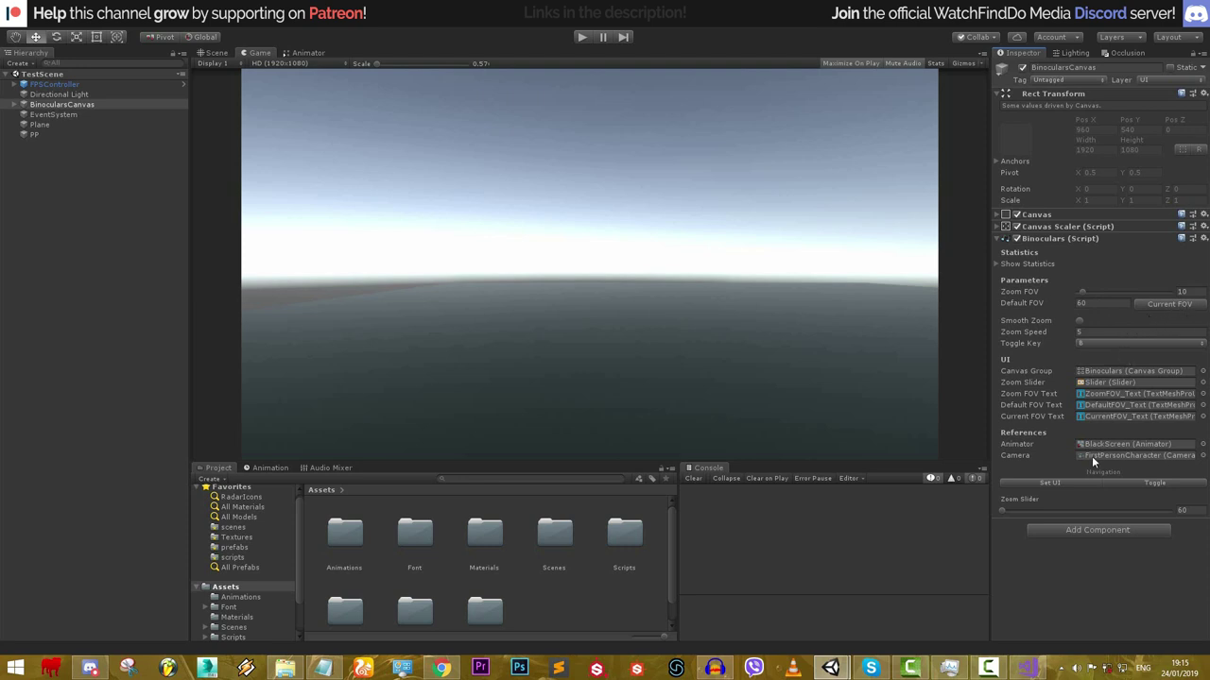
- Set the Field of View of the FirstPersonCharacter camera under FPSController to 65
{"action": "left_click", "coordinate": [15, 84]}
{"action": "left_click", "coordinate": [38, 96]}
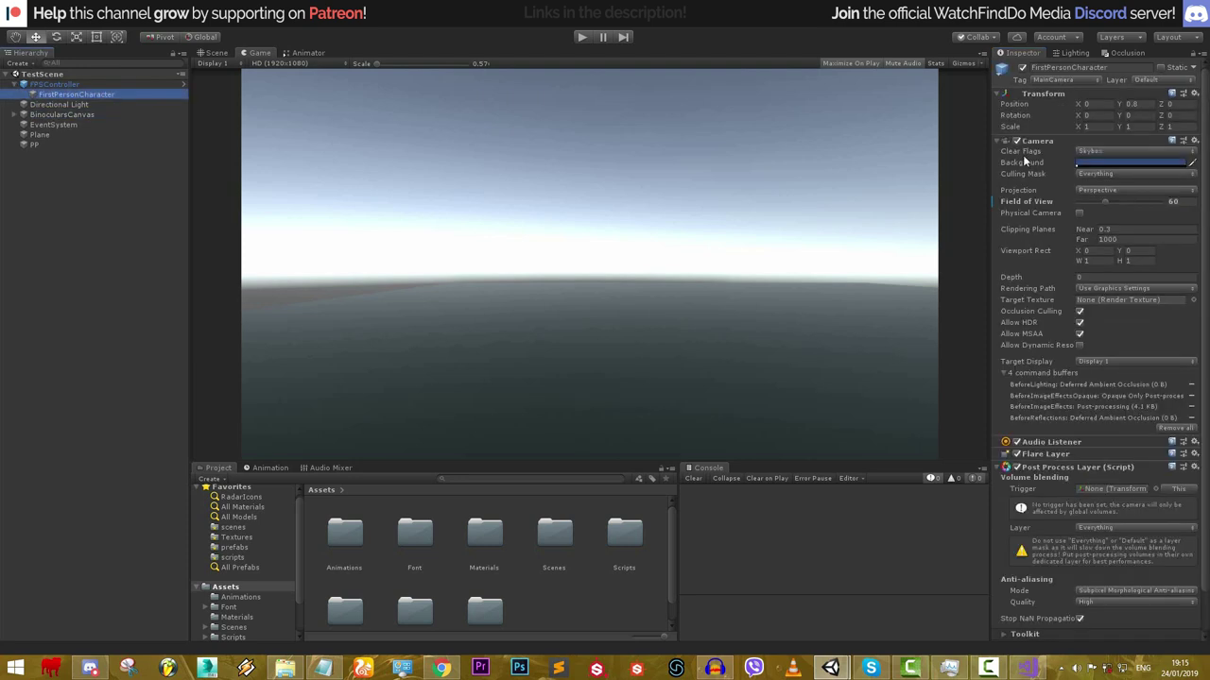
{"action": "left_click", "coordinate": [1173, 200]}
{"action": "type", "text": "65"}
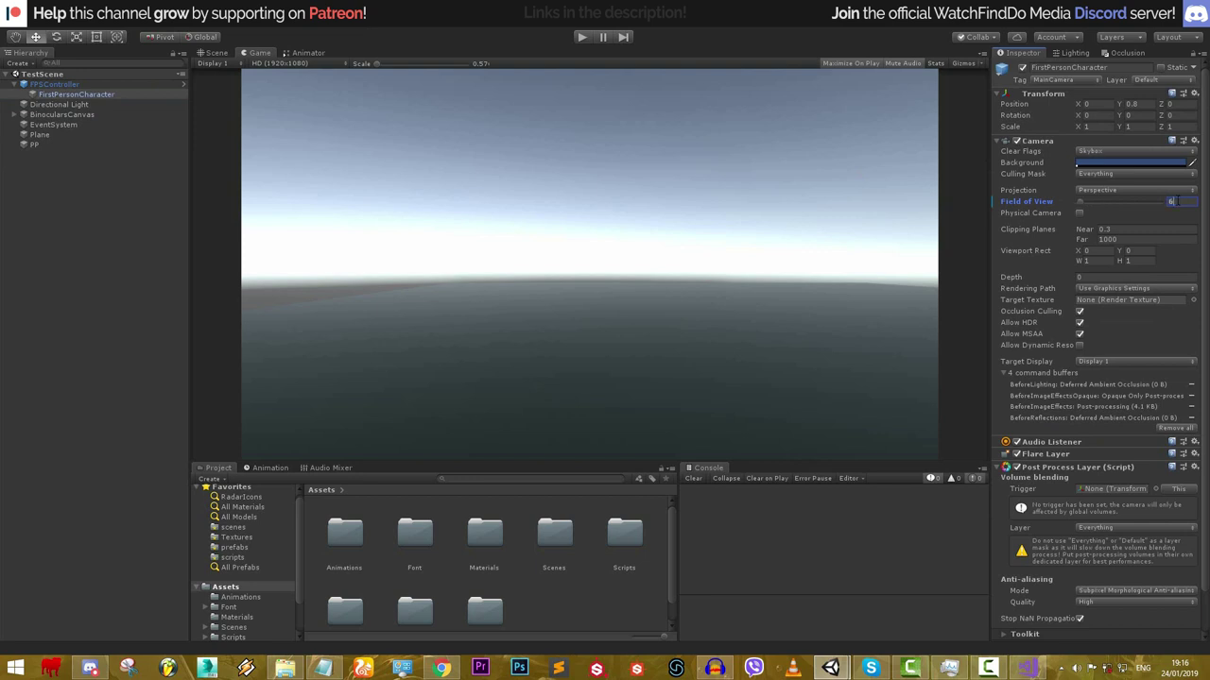
- Copy the camera's current FOV into the Default FOV of the Binoculars script on BinocularsCanvas, and undo that change
{"action": "left_click", "coordinate": [63, 115]}
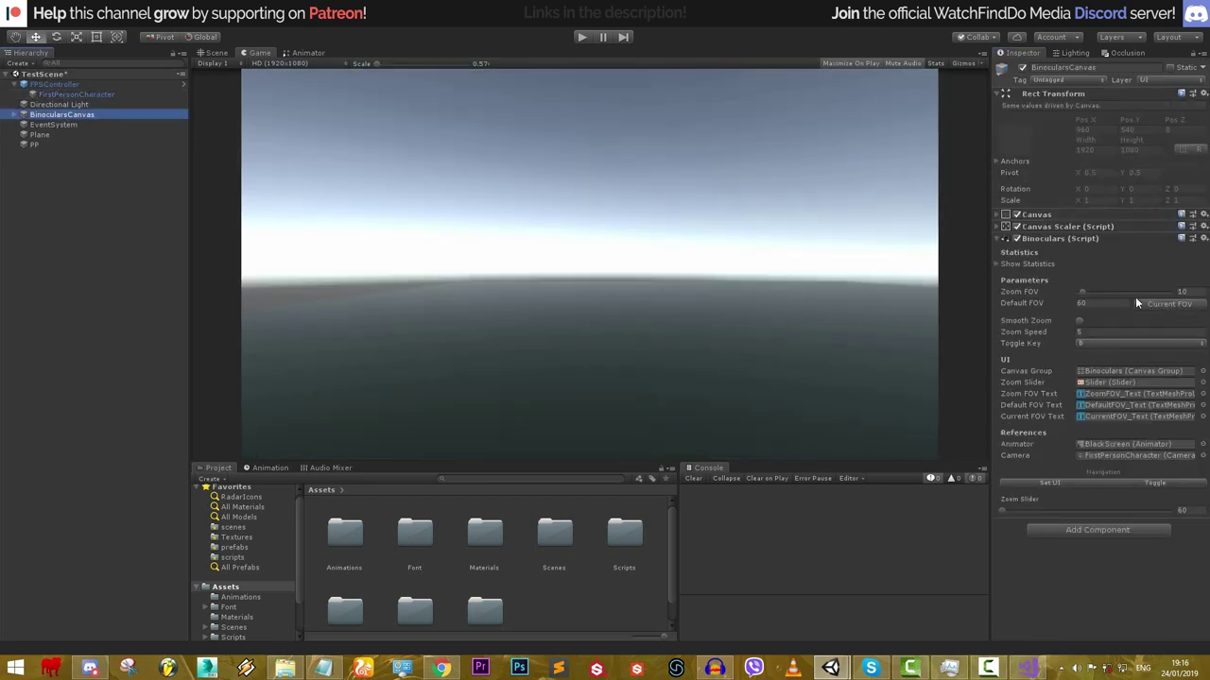
{"action": "left_click", "coordinate": [1138, 303]}
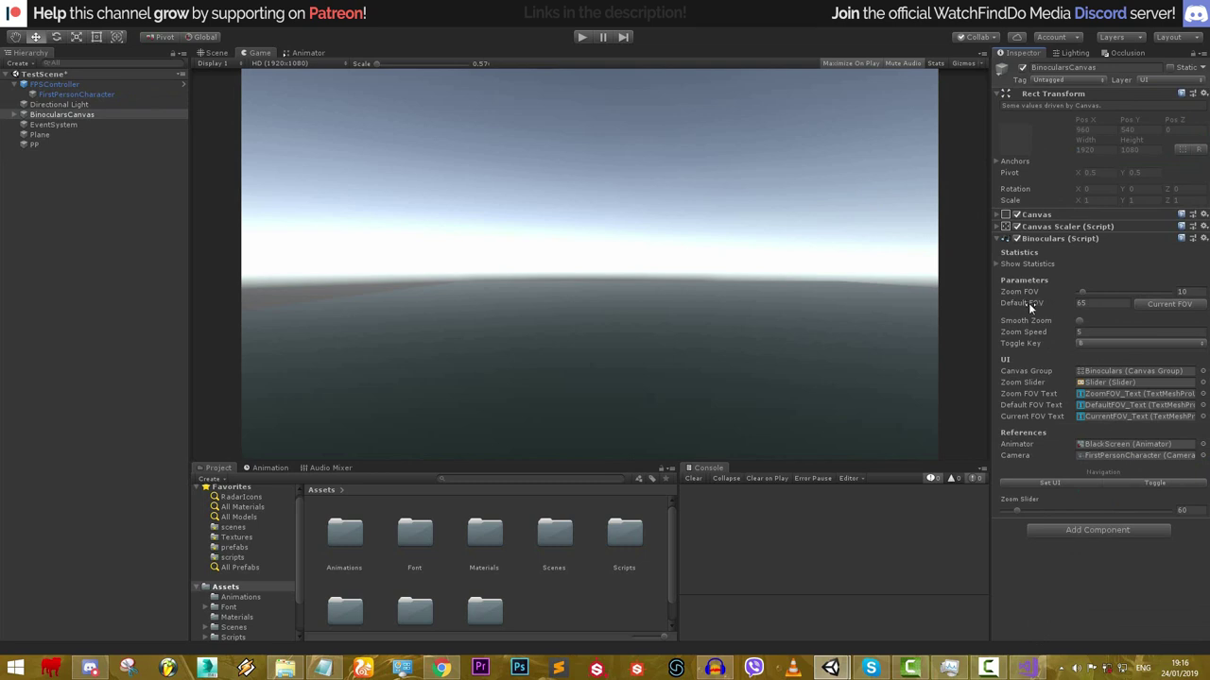
{"action": "key", "text": "ctrl+z"}
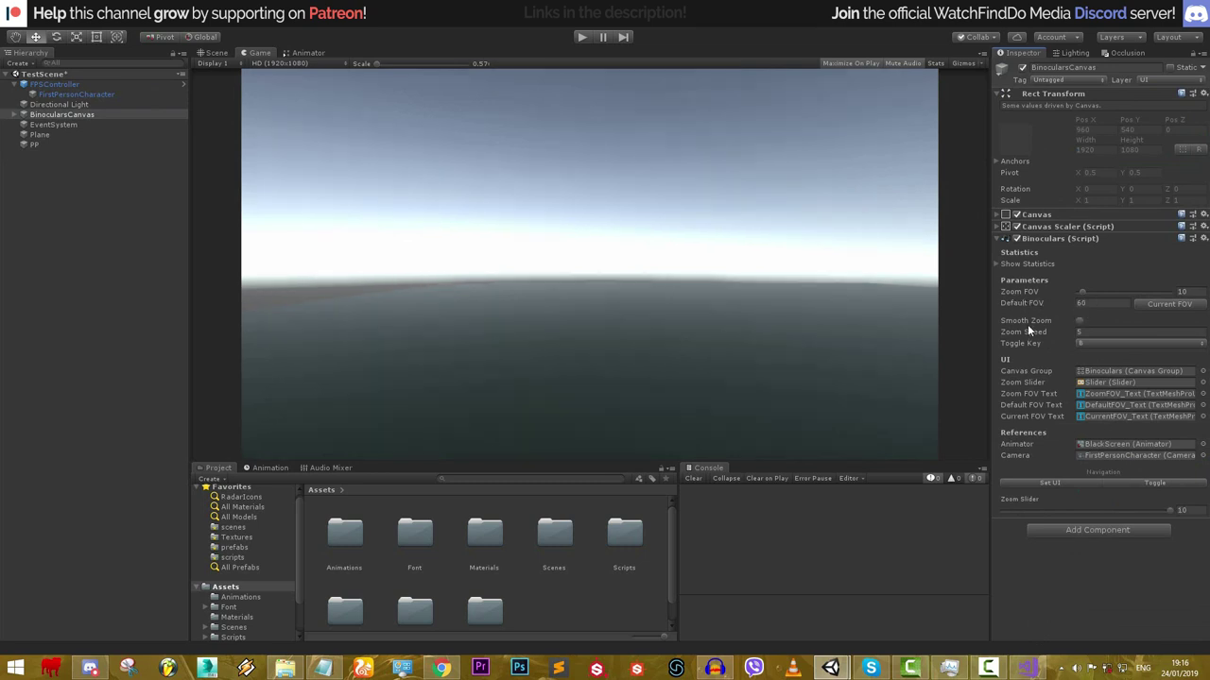
- Browse the keys available for the Toggle Key setting of the Binoculars script without choosing another one
{"action": "left_click", "coordinate": [1087, 343]}
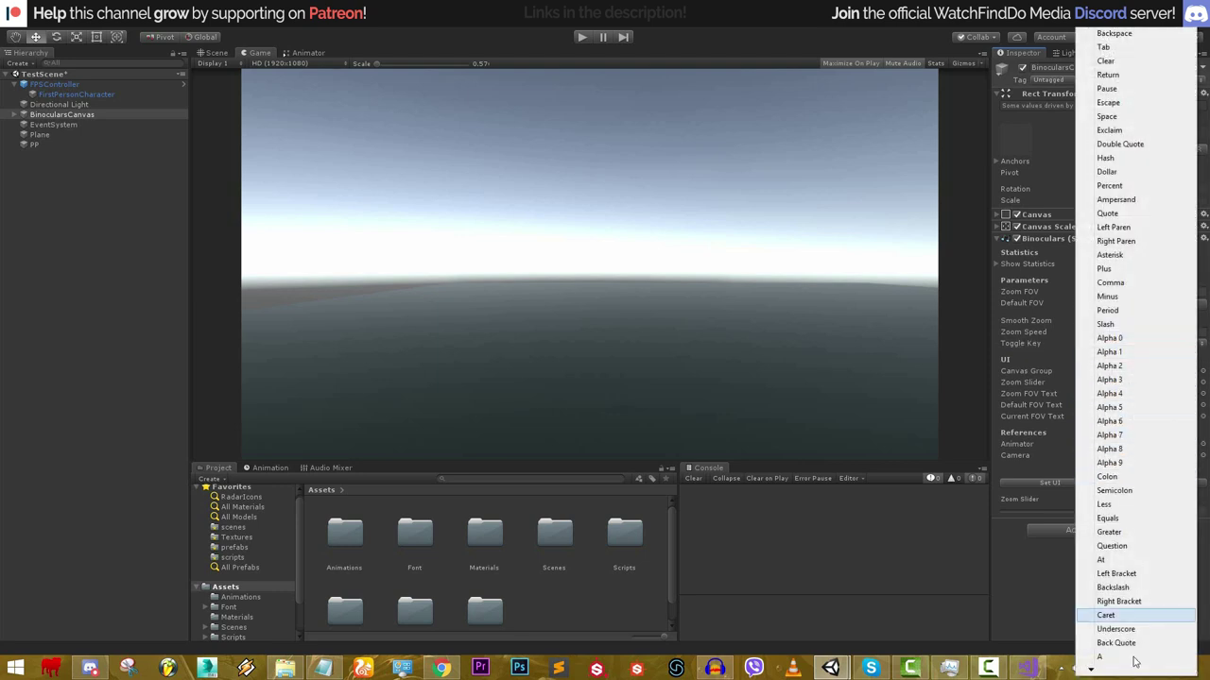
{"action": "left_click", "coordinate": [1019, 549]}
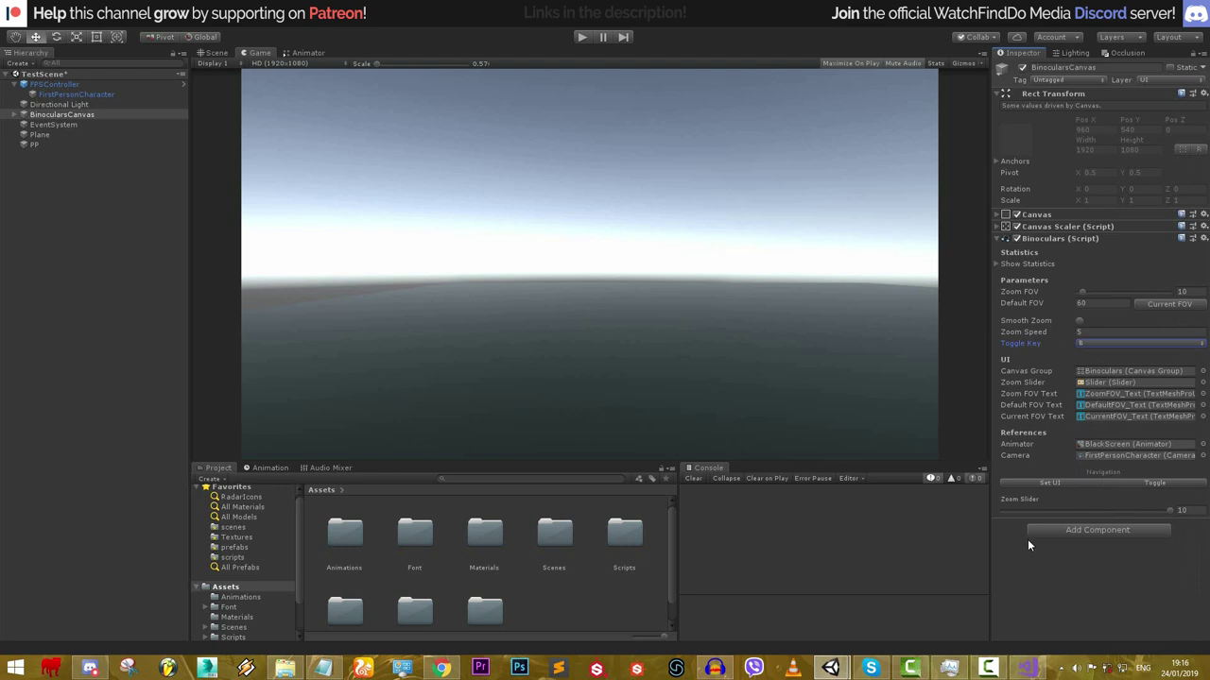
{"action": "left_click", "coordinate": [1029, 541]}
- Enable Smooth Zoom in the Binoculars script and set its Zoom Speed to 10
{"action": "left_click", "coordinate": [1078, 320]}
{"action": "left_click", "coordinate": [1104, 333]}
{"action": "type", "text": "10"}
{"action": "left_click", "coordinate": [843, 317]}
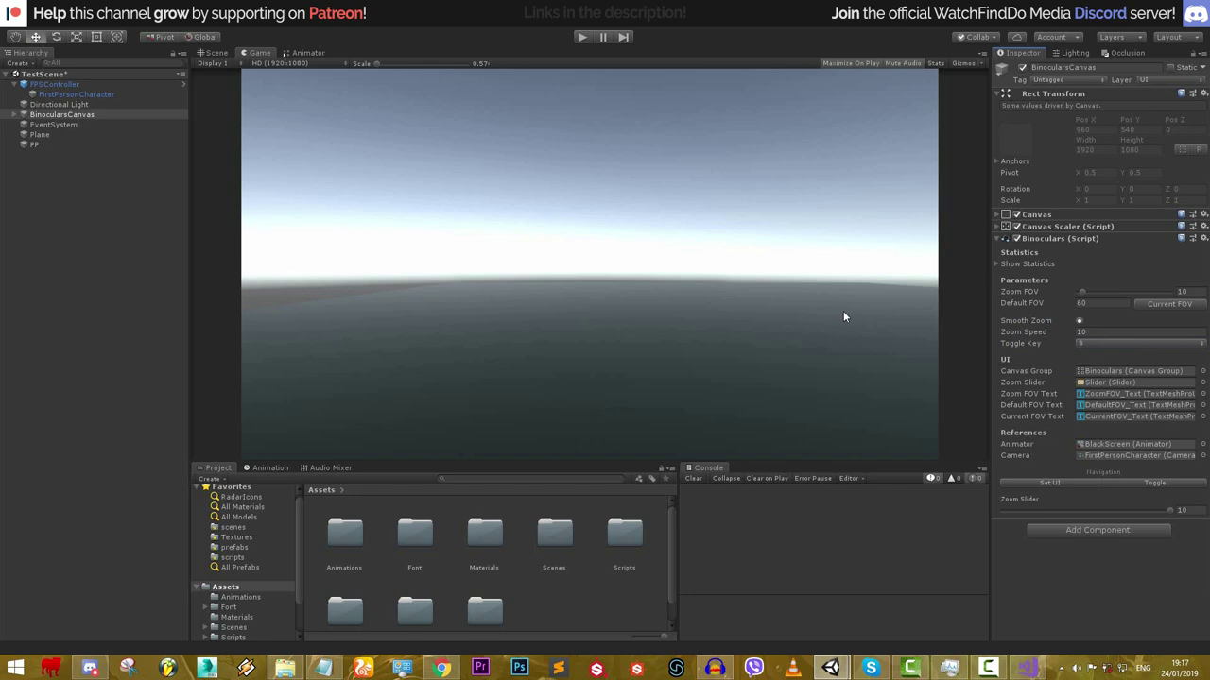
- Play-test the binoculars' smooth zoom by zooming in and out repeatedly, and stop play mode
{"action": "left_click", "coordinate": [577, 37]}
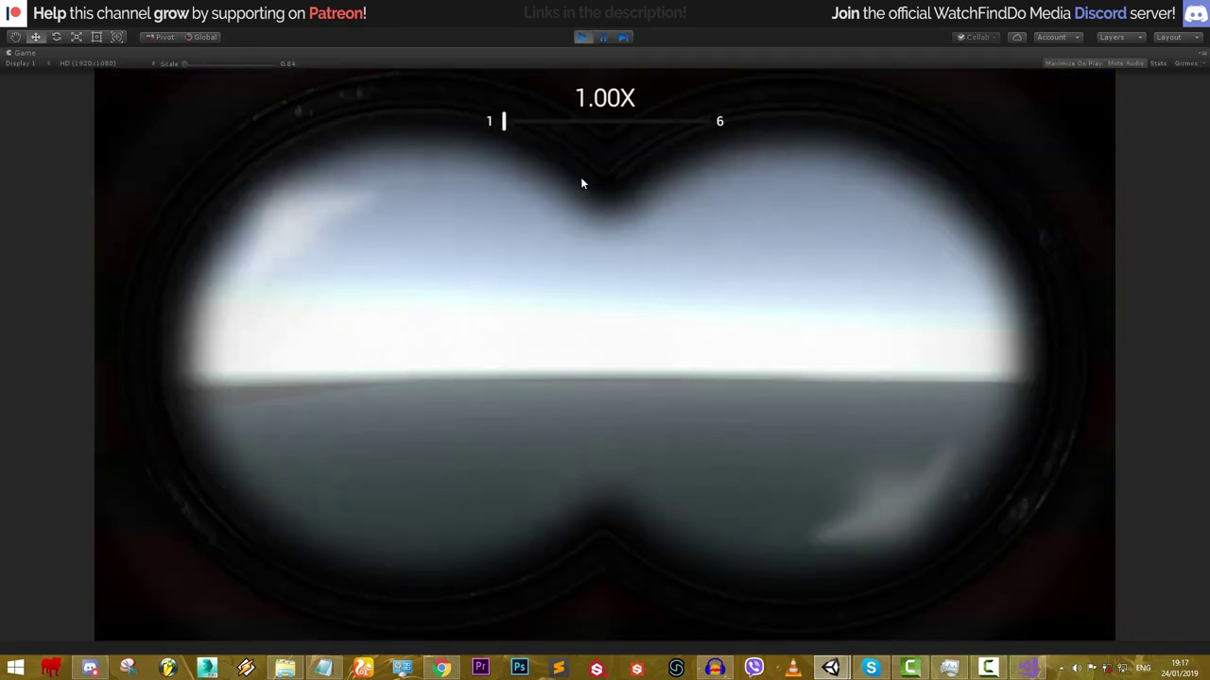
{"action": "left_click", "coordinate": [581, 183]}
{"action": "scroll", "coordinate": [581, 183], "scroll_direction": "up", "scroll_amount": 4}
{"action": "scroll", "coordinate": [581, 184], "scroll_direction": "down", "scroll_amount": 3}
{"action": "scroll", "coordinate": [581, 183], "scroll_direction": "up", "scroll_amount": 3}
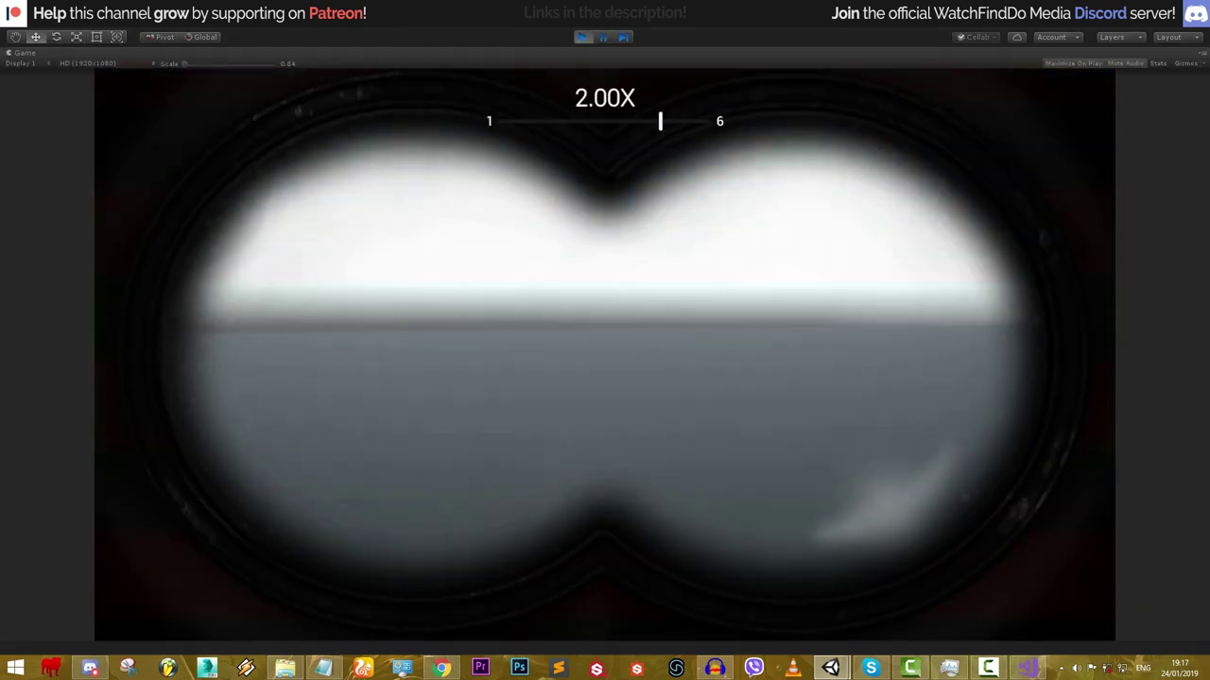
{"action": "scroll", "coordinate": [605, 341], "scroll_direction": "up", "scroll_amount": 1}
{"action": "scroll", "coordinate": [605, 341], "scroll_direction": "down", "scroll_amount": 1}
{"action": "scroll", "coordinate": [605, 340], "scroll_direction": "up", "scroll_amount": 1}
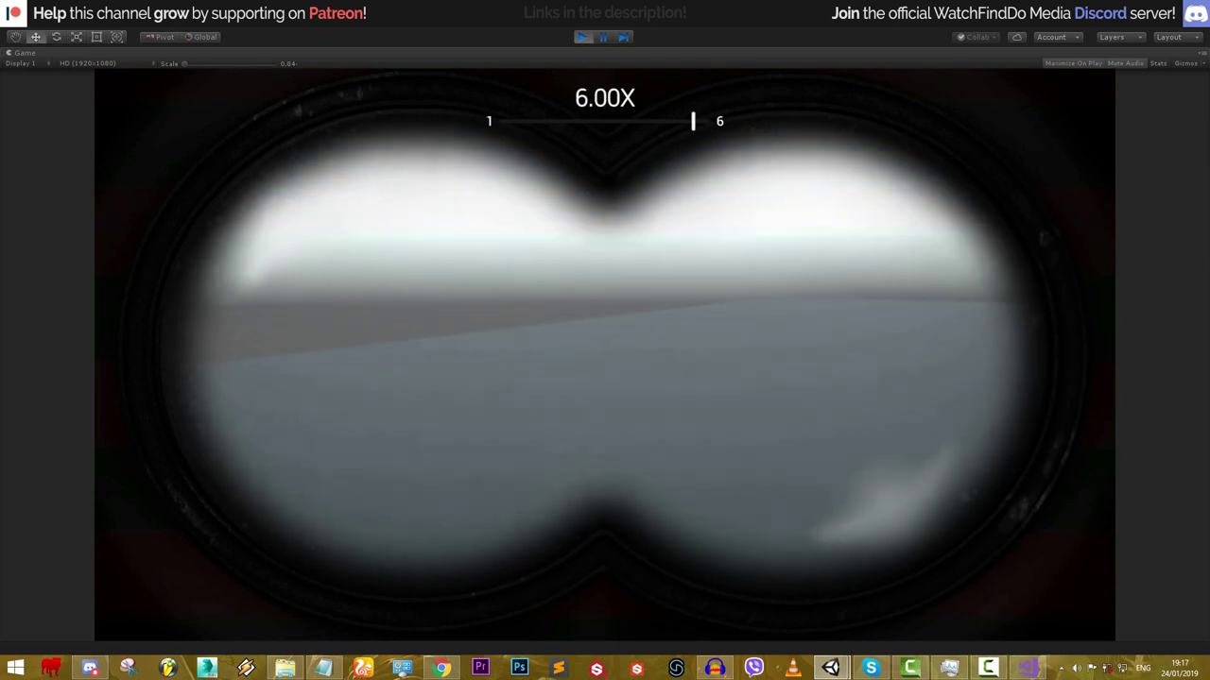
{"action": "scroll", "coordinate": [605, 341], "scroll_direction": "down", "scroll_amount": 4}
{"action": "scroll", "coordinate": [605, 340], "scroll_direction": "up", "scroll_amount": 4}
{"action": "key", "text": "ctrl+p"}
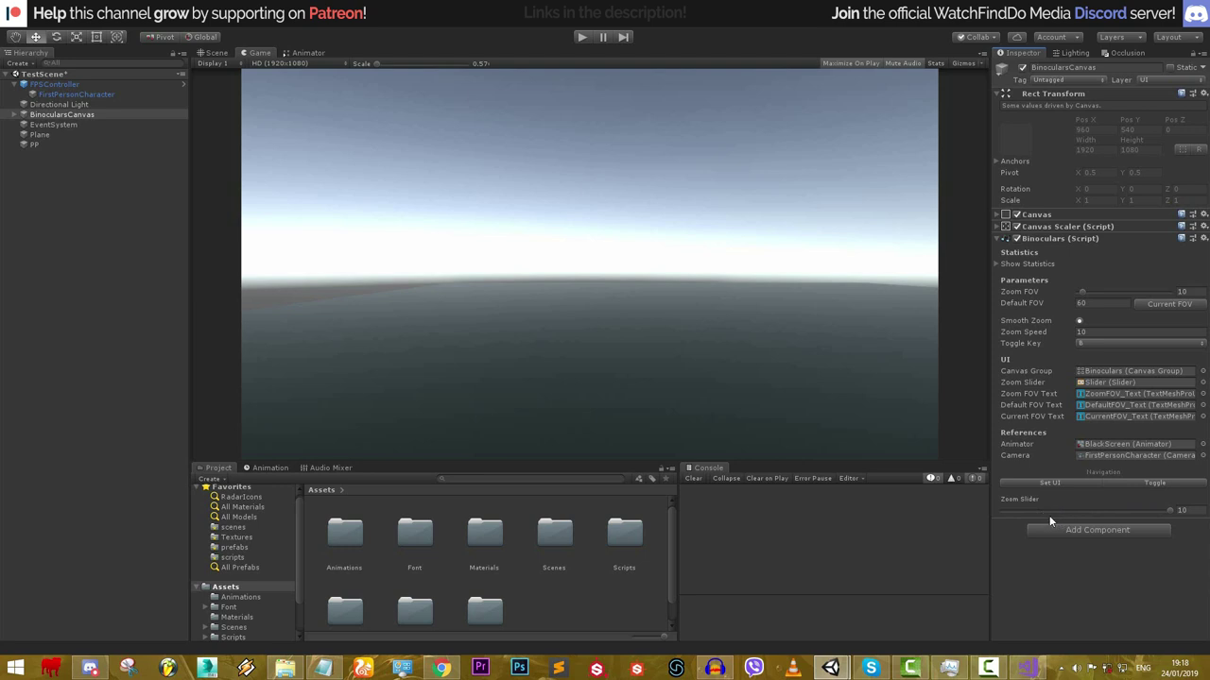
- Toggle the binoculars overlay in edit mode, try the Zoom Slider at 10, and reset the display with Set UI
{"action": "left_click", "coordinate": [1140, 483]}
{"action": "left_click", "coordinate": [1140, 483]}
{"action": "left_click", "coordinate": [1139, 483]}
{"action": "left_click", "coordinate": [1140, 482]}
{"action": "left_click", "coordinate": [1140, 483]}
{"action": "left_click", "coordinate": [1139, 483]}
{"action": "left_click", "coordinate": [1139, 483]}
{"action": "left_click_drag", "start_coordinate": [1113, 511], "coordinate": [1191, 510]}
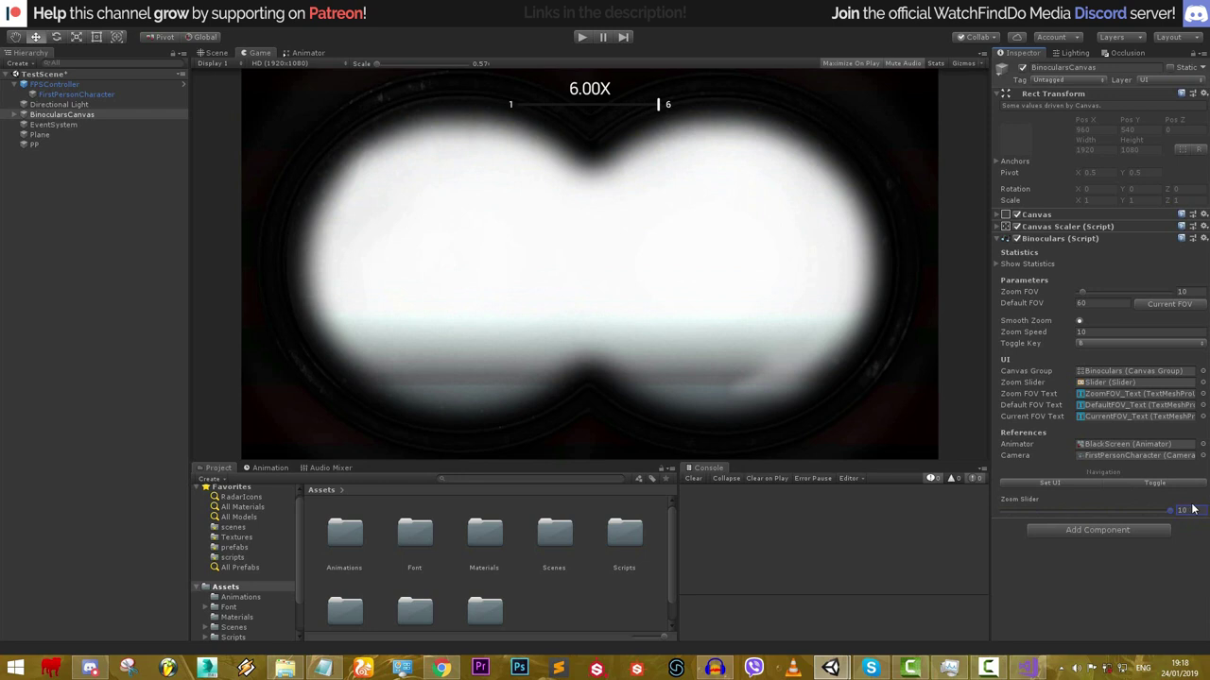
{"action": "left_click", "coordinate": [1062, 481]}
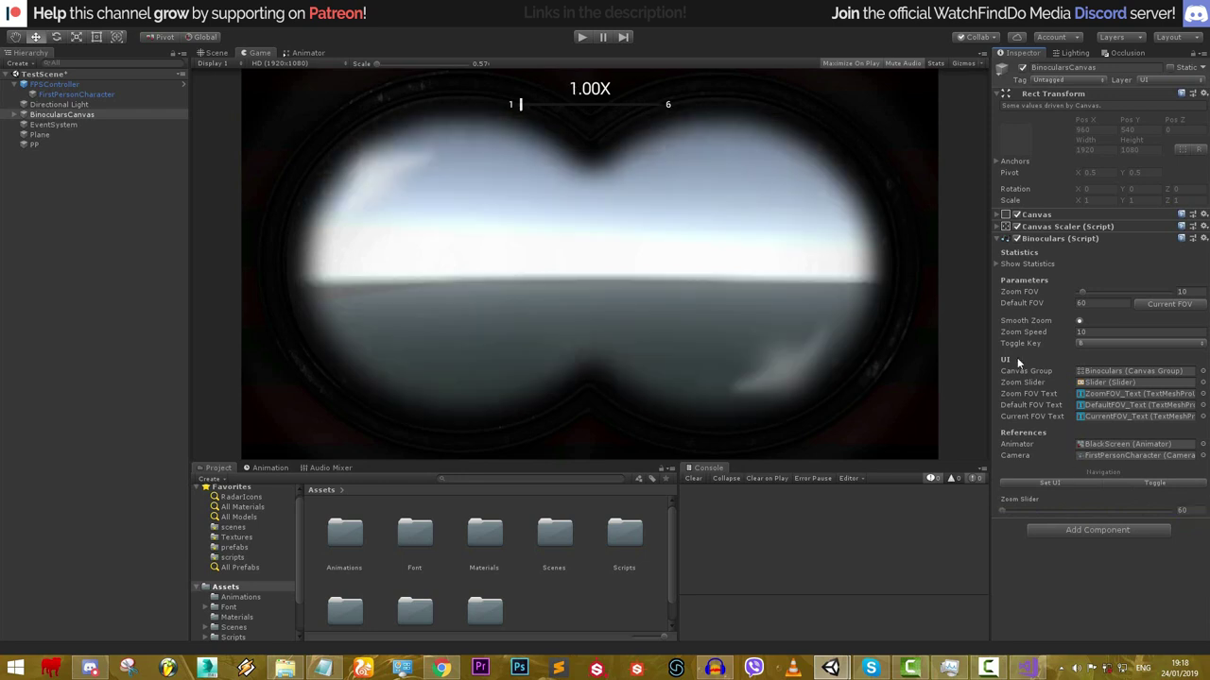
- Try a Zoom FOV of 20 in the Binoculars script and refresh the overlay with Set UI
{"action": "left_click", "coordinate": [1077, 332]}
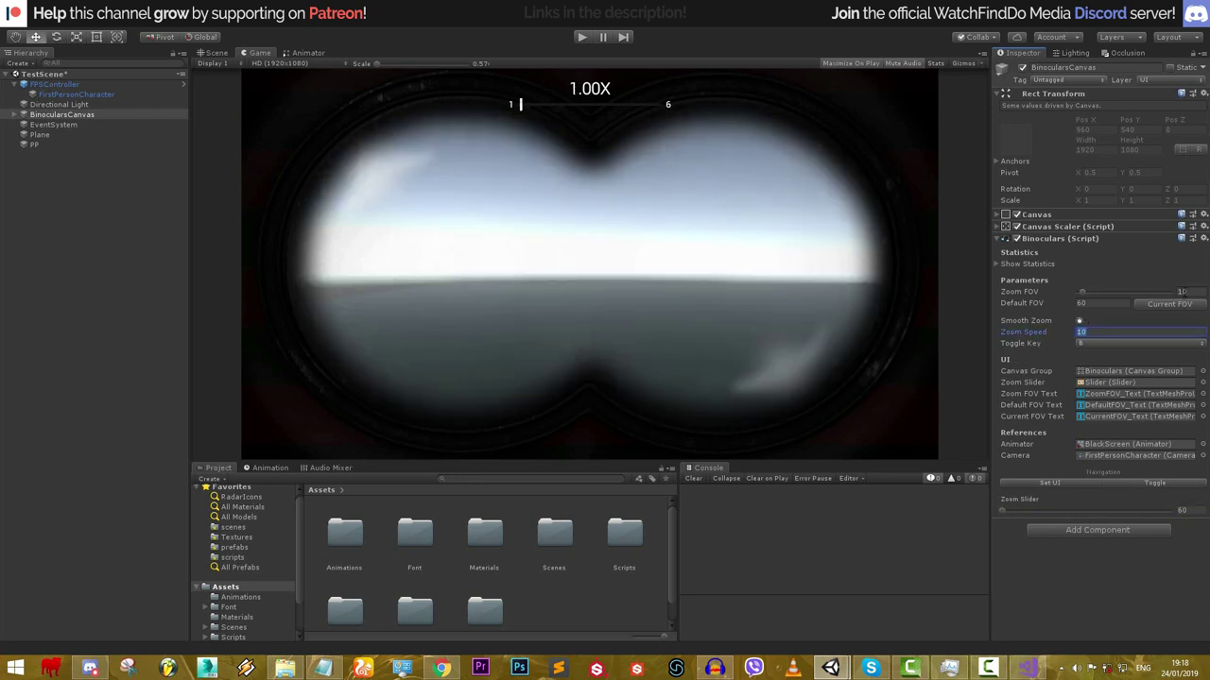
{"action": "left_click", "coordinate": [1181, 293]}
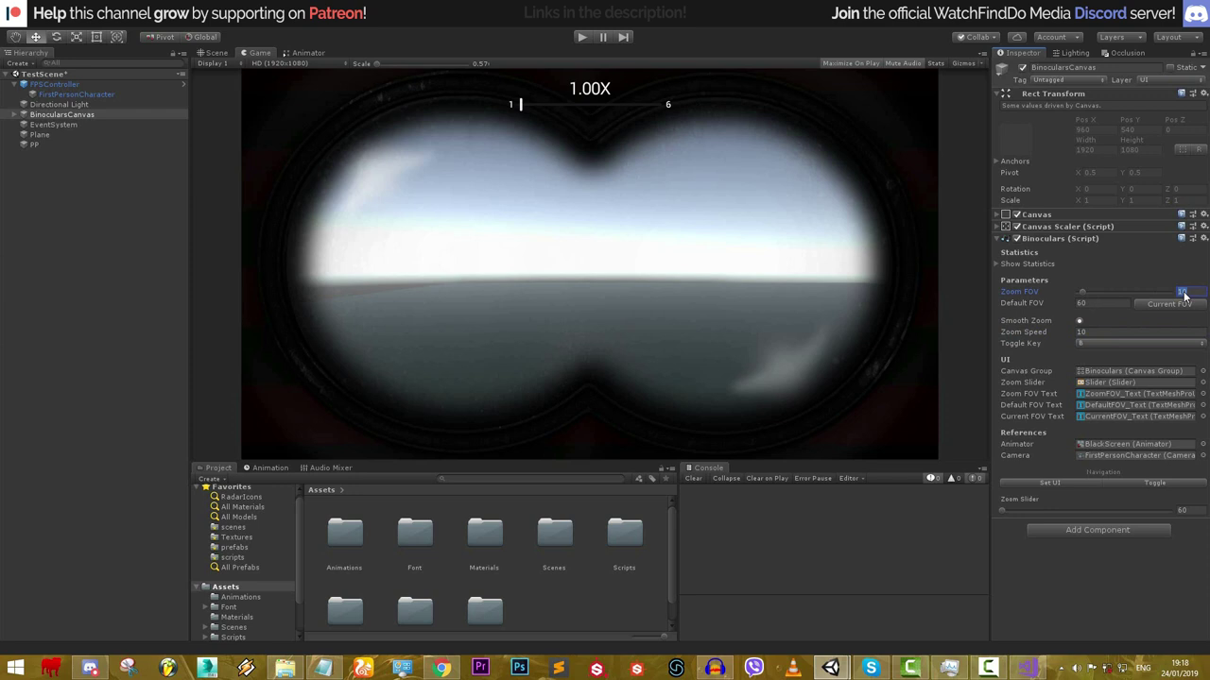
{"action": "type", "text": "20"}
{"action": "left_click", "coordinate": [1049, 483]}
{"action": "left_click", "coordinate": [509, 138]}
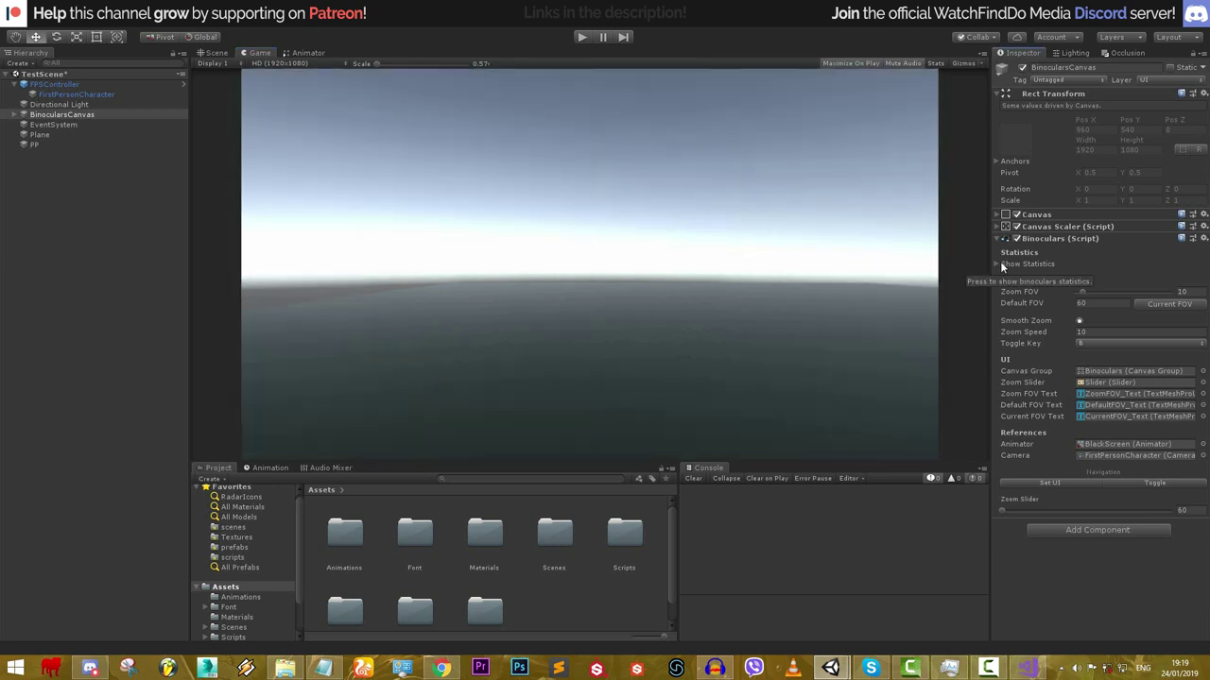
- Expand the Binoculars script's statistics to inspect Is Active and Current FOV, and collapse them again
{"action": "left_click", "coordinate": [994, 263]}
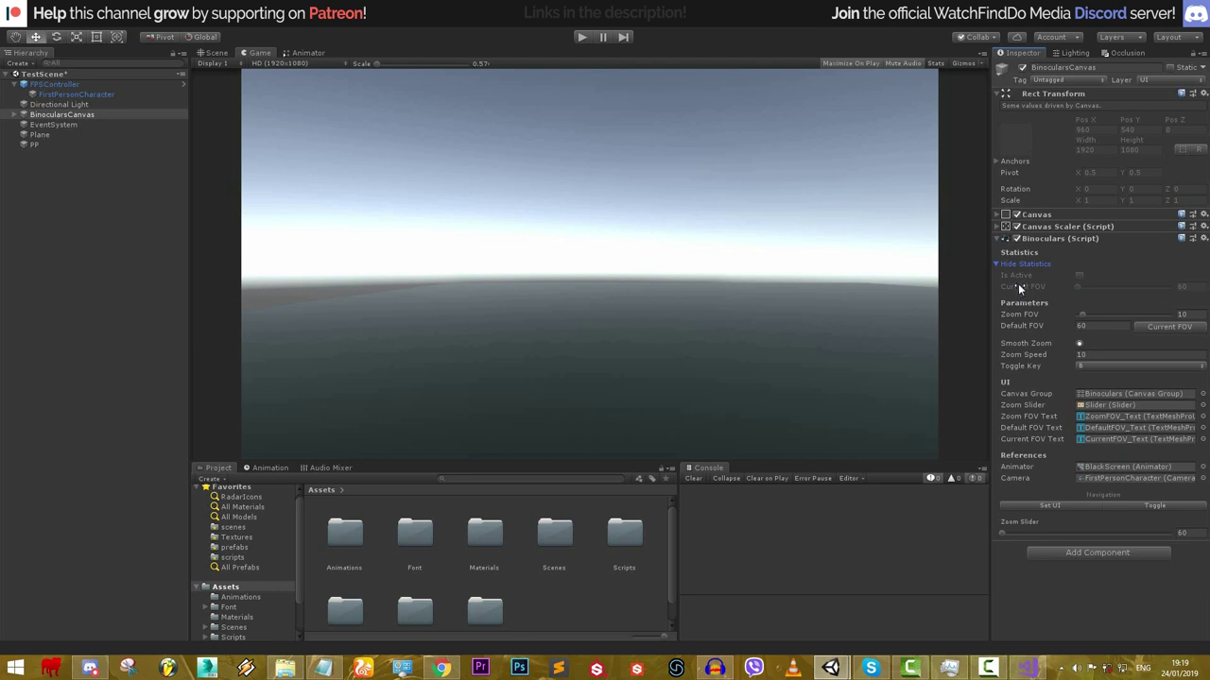
{"action": "left_click", "coordinate": [997, 264]}
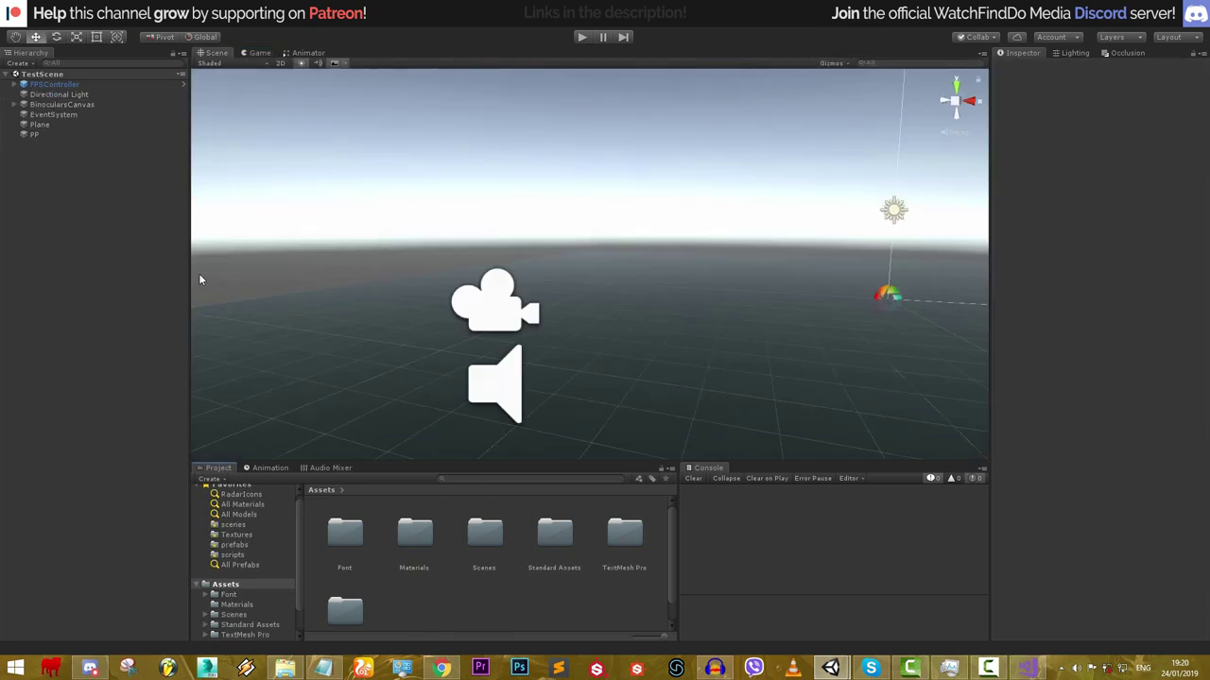
- Set the Canvas Group Alpha of the Binoculars object inside BinocularsCanvas to 1
{"action": "right_click_drag", "start_coordinate": [626, 276], "coordinate": [621, 320]}
{"action": "scroll", "coordinate": [638, 322], "scroll_direction": "down", "scroll_amount": 2}
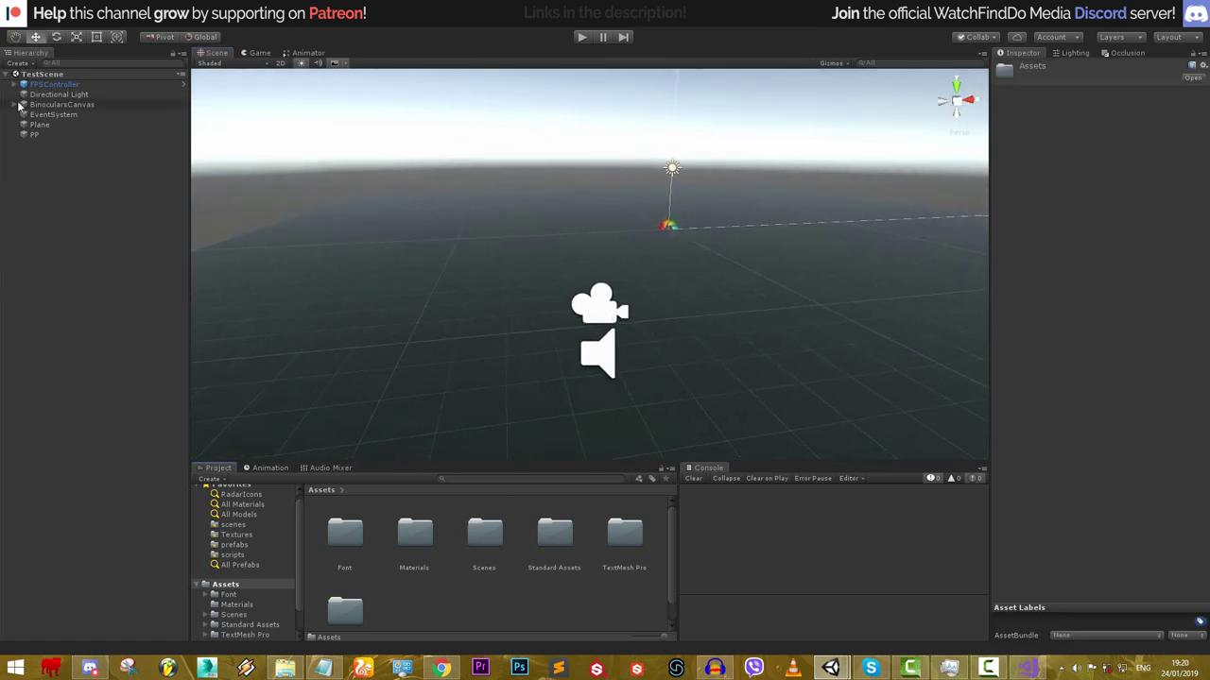
{"action": "left_click", "coordinate": [16, 104]}
{"action": "left_click", "coordinate": [17, 105]}
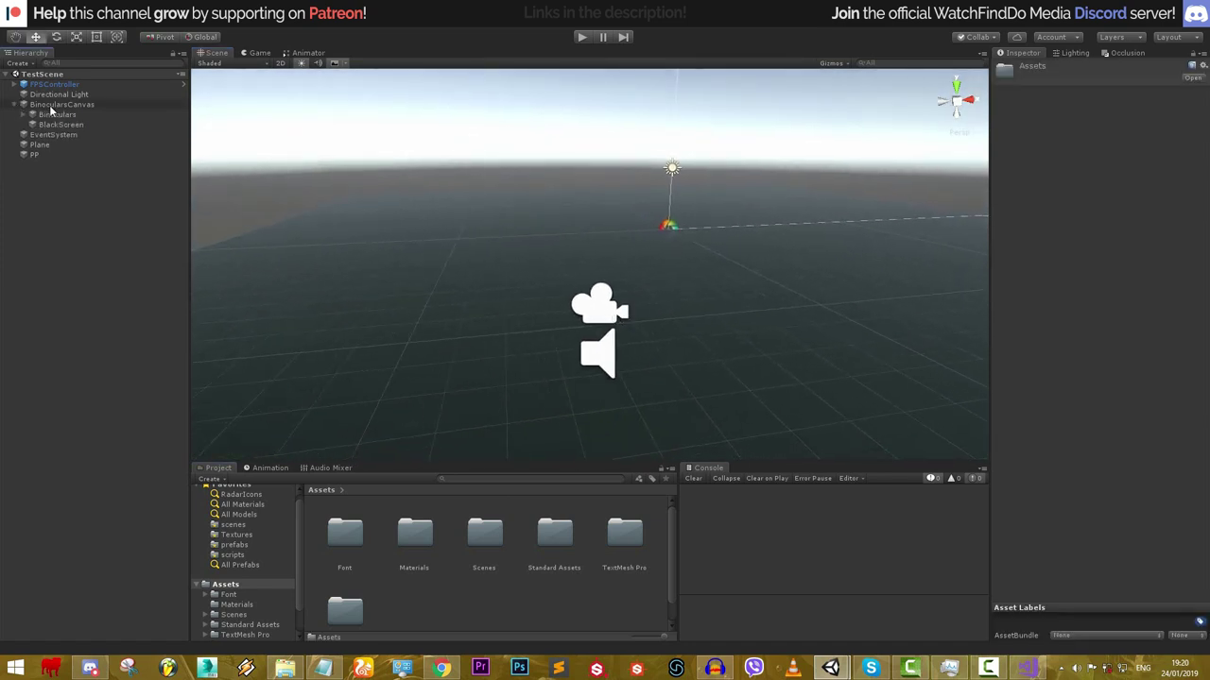
{"action": "left_click", "coordinate": [57, 114]}
{"action": "left_click", "coordinate": [61, 104]}
{"action": "left_click", "coordinate": [66, 117]}
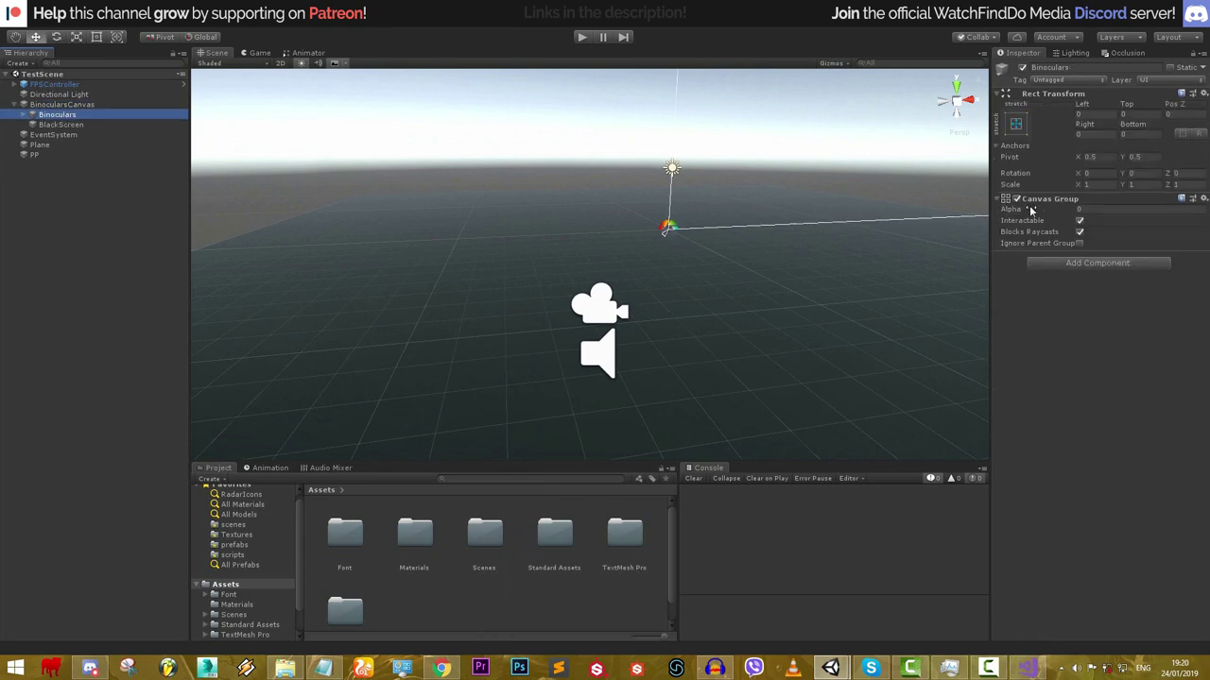
{"action": "left_click_drag", "start_coordinate": [1030, 212], "coordinate": [1162, 212]}
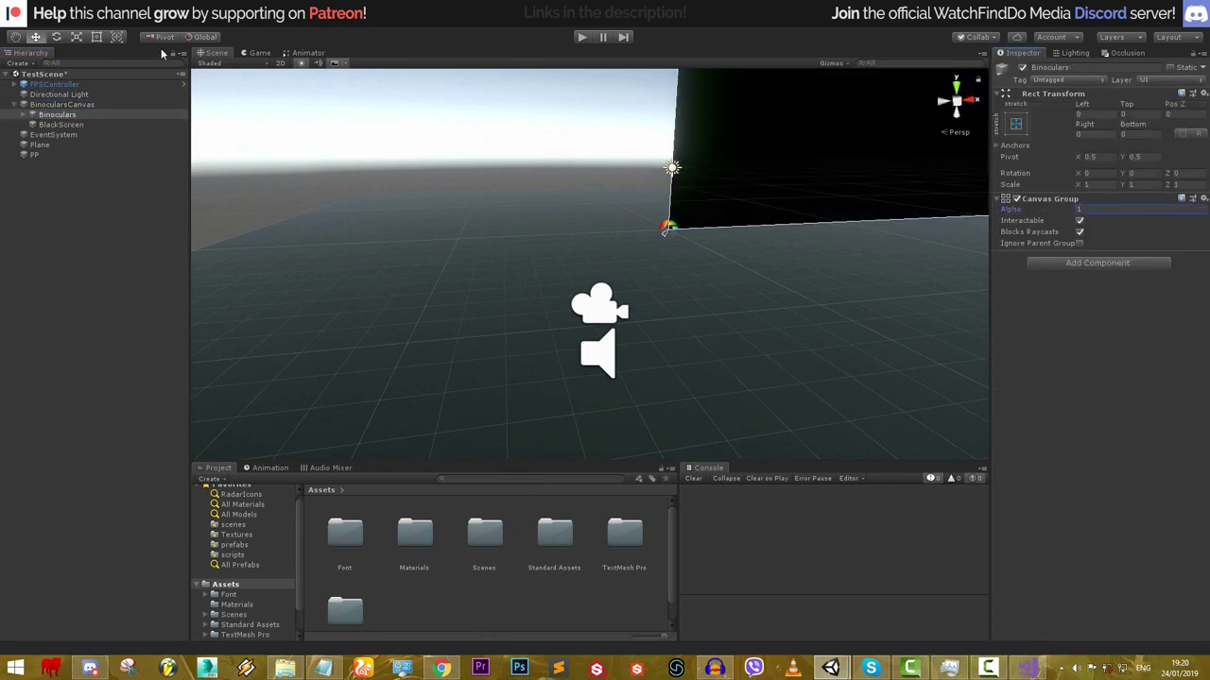
- Examine the Screen image inside the Binoculars object against the game view
{"action": "left_click", "coordinate": [254, 54]}
{"action": "left_click", "coordinate": [25, 115]}
{"action": "left_click", "coordinate": [149, 124]}
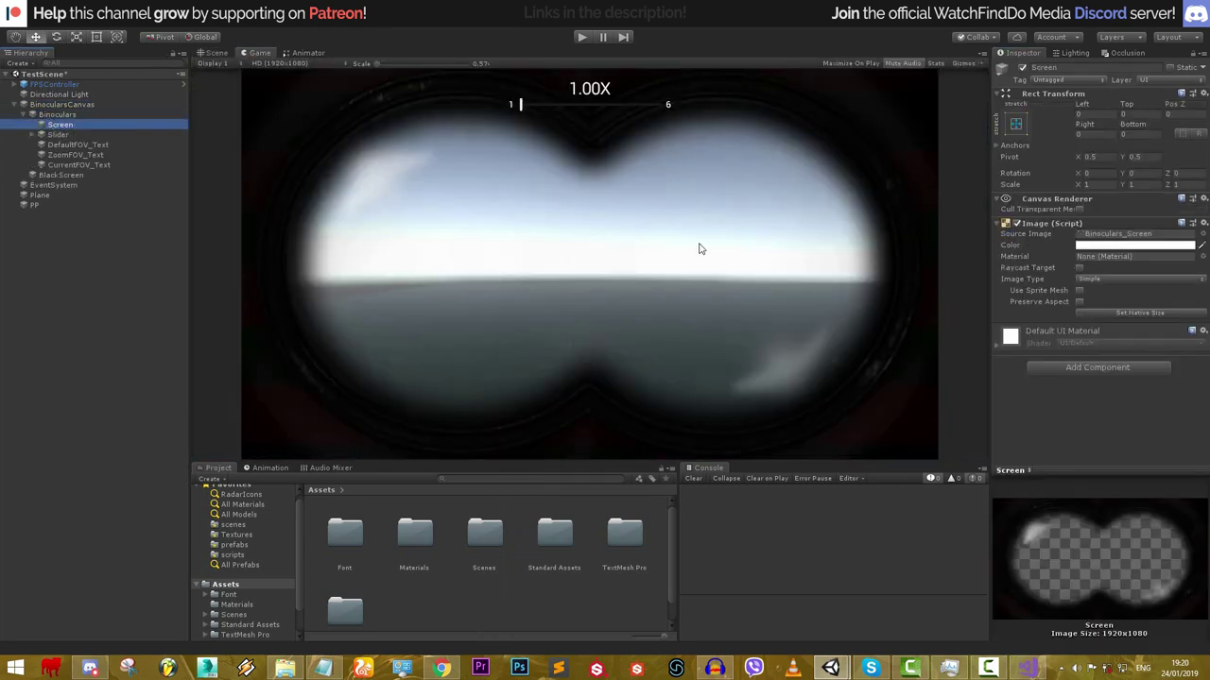
- Examine the Slider, DefaultFOV_Text and ZoomFOV_Text elements of the binoculars in the 2D scene view
{"action": "left_click", "coordinate": [217, 54]}
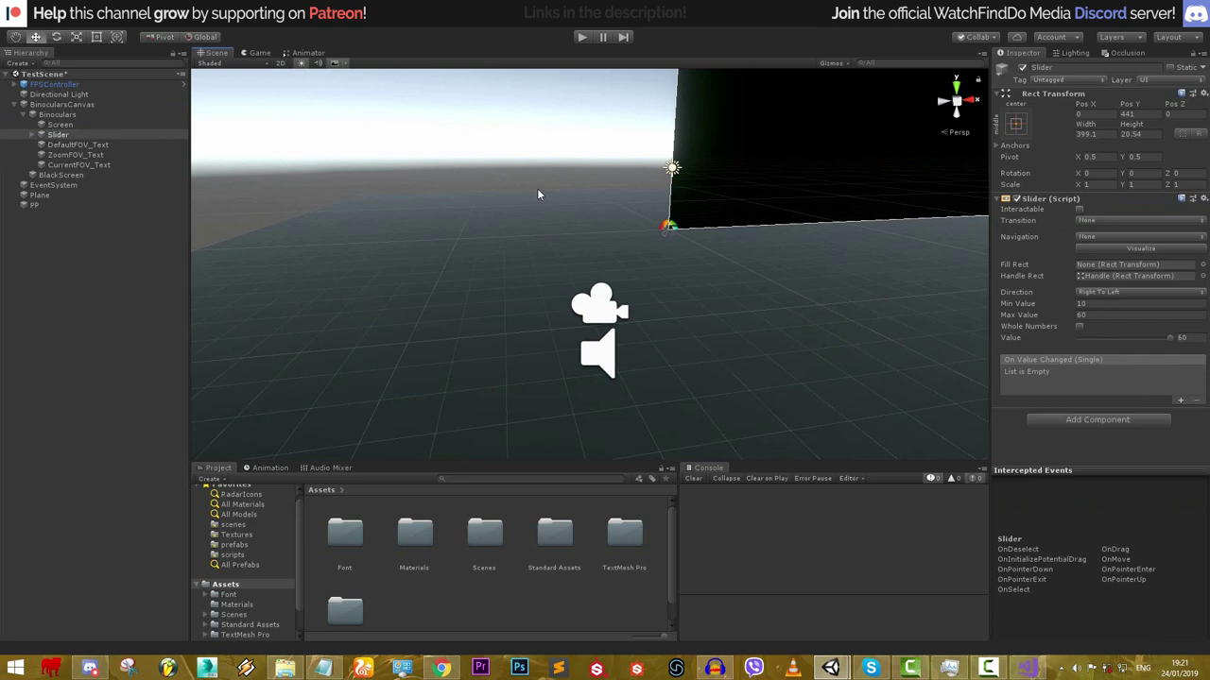
{"action": "key", "text": "f"}
{"action": "left_click", "coordinate": [280, 63]}
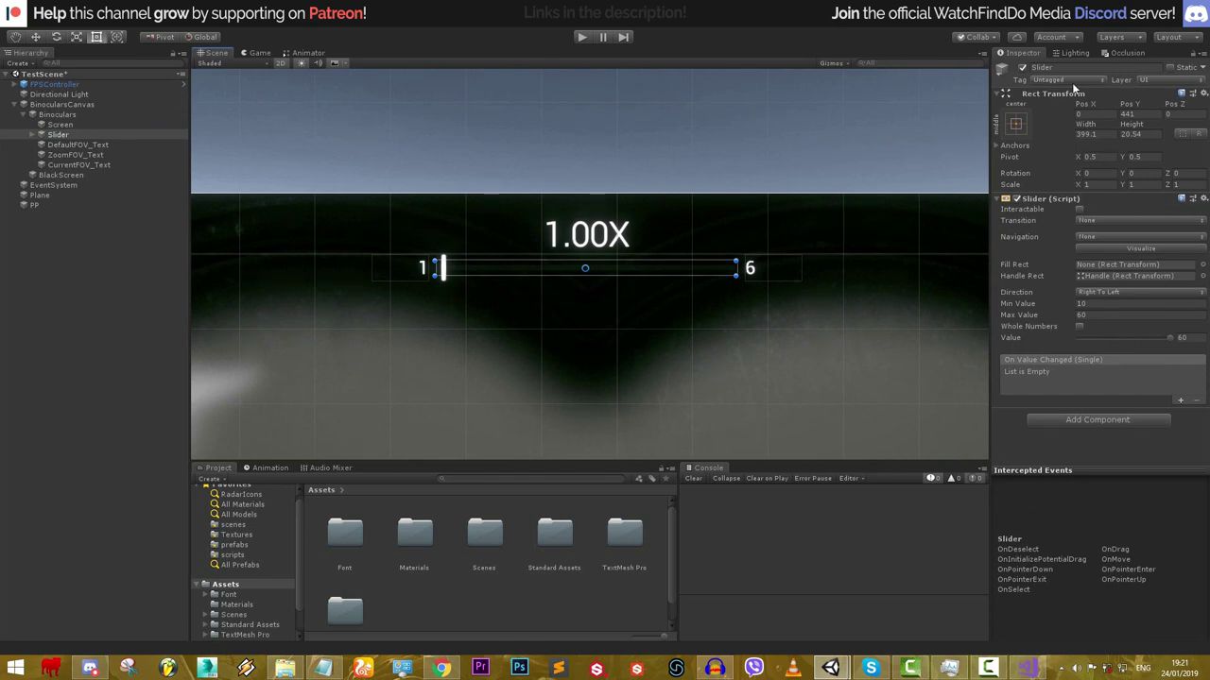
{"action": "left_click", "coordinate": [75, 144]}
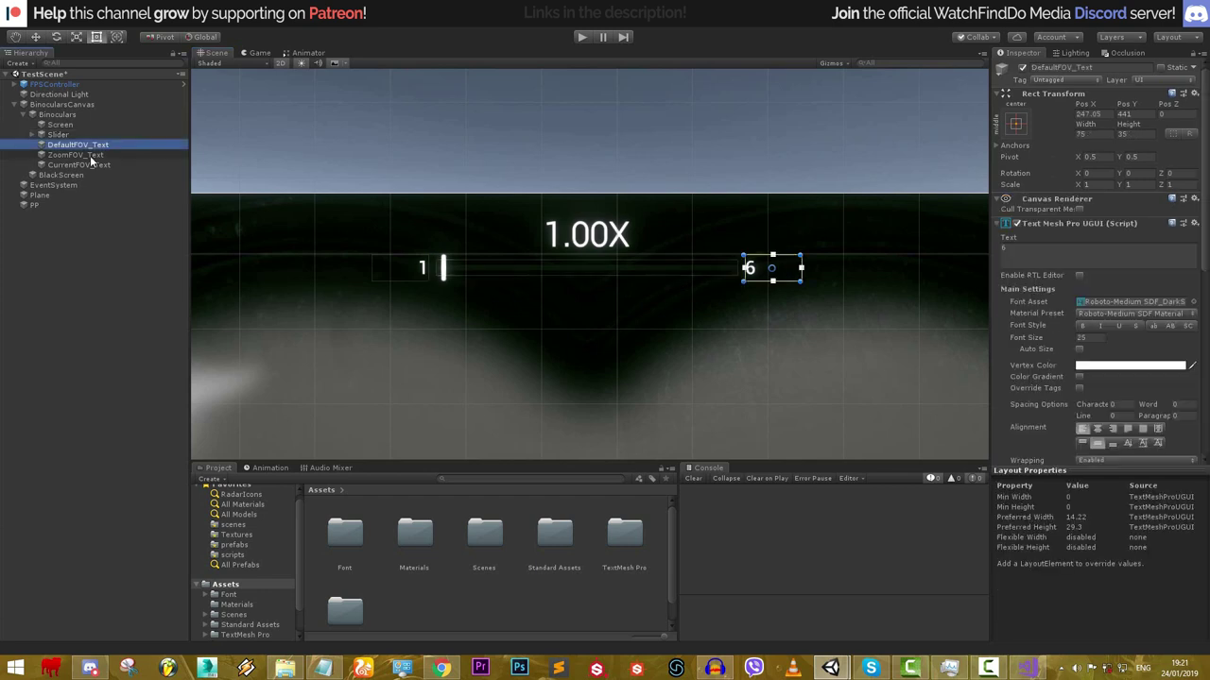
{"action": "left_click", "coordinate": [80, 155]}
{"action": "left_click", "coordinate": [95, 135]}
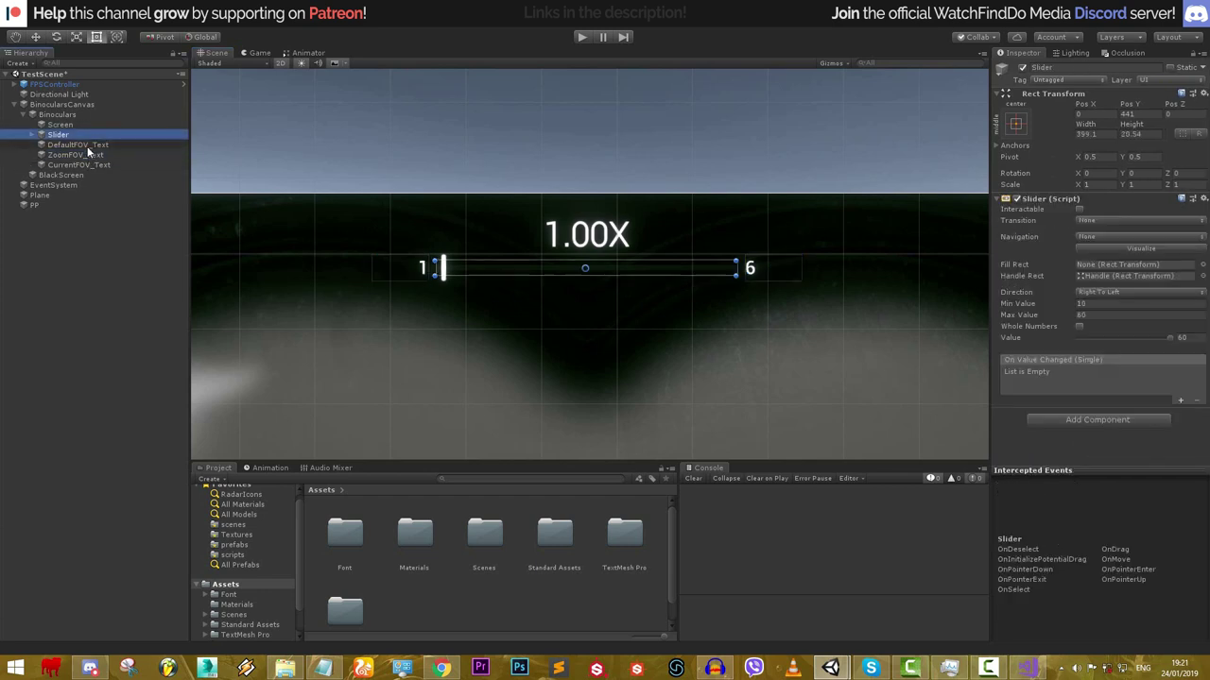